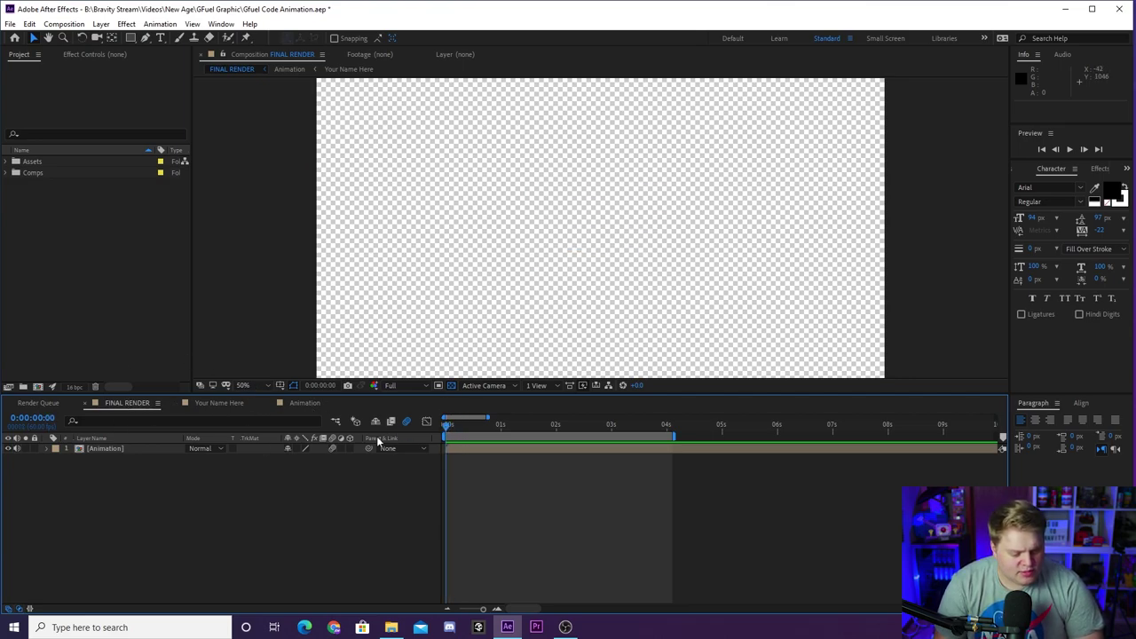
# RAM-preview FINAL RENDER twice, stopping at 0:00:01:48 on the full G FUEL card
pyautogui.press('space')
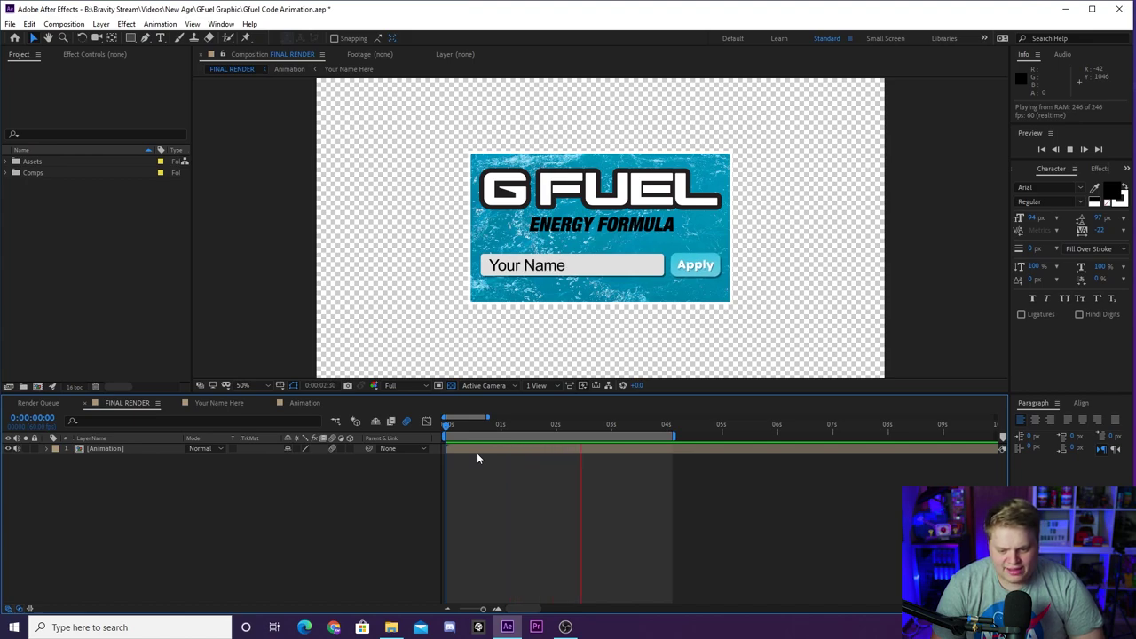
pyautogui.press('space')
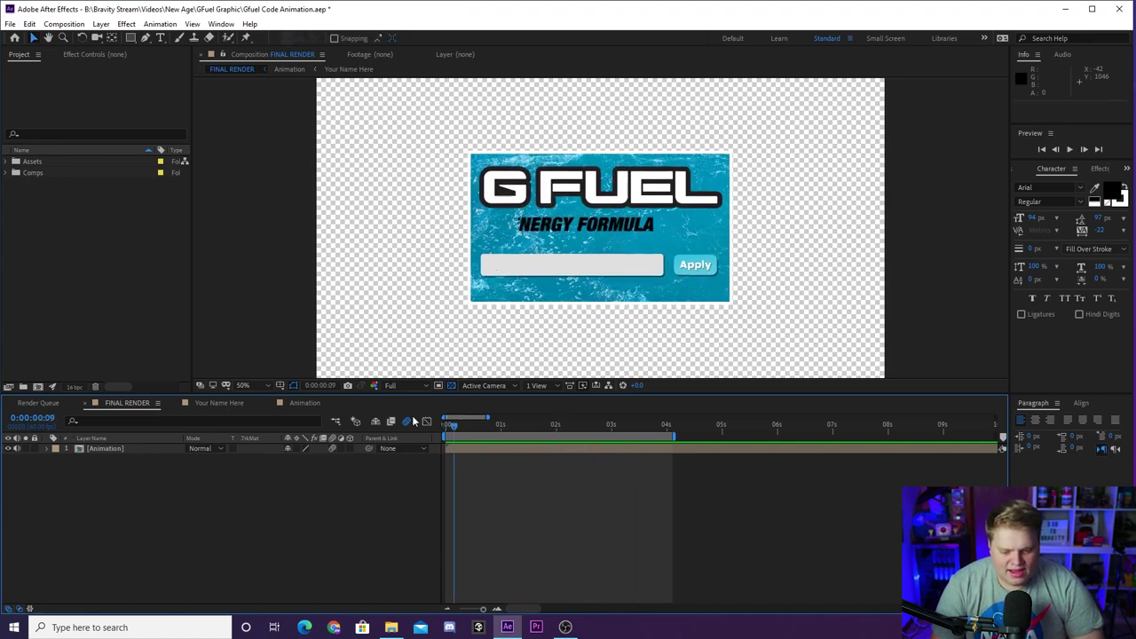
pyautogui.press('space')
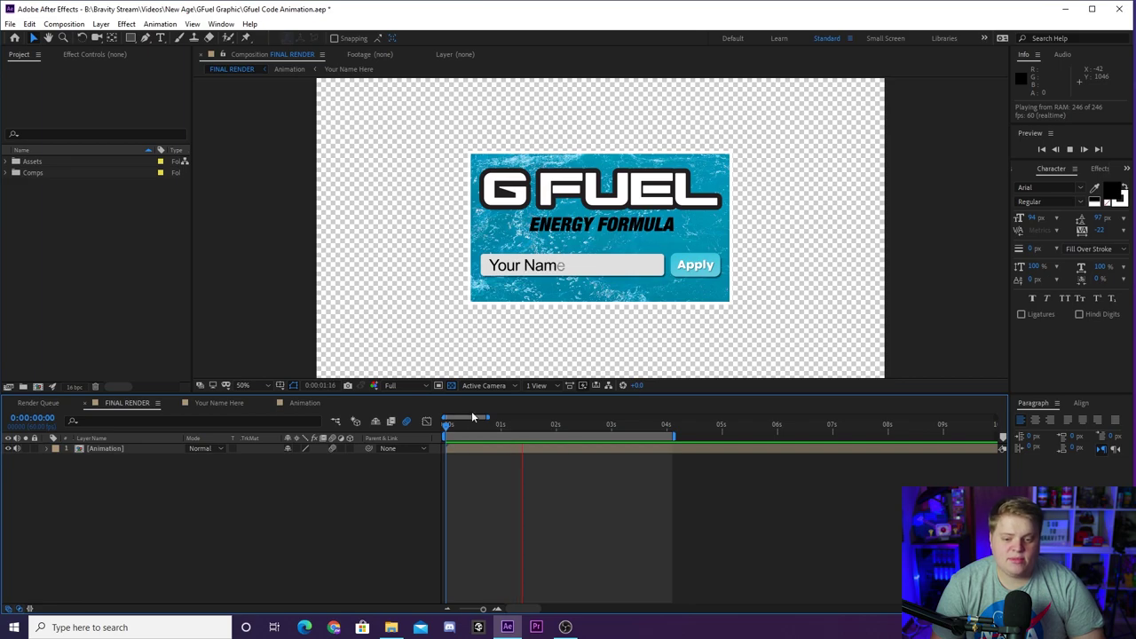
pyautogui.press('space')
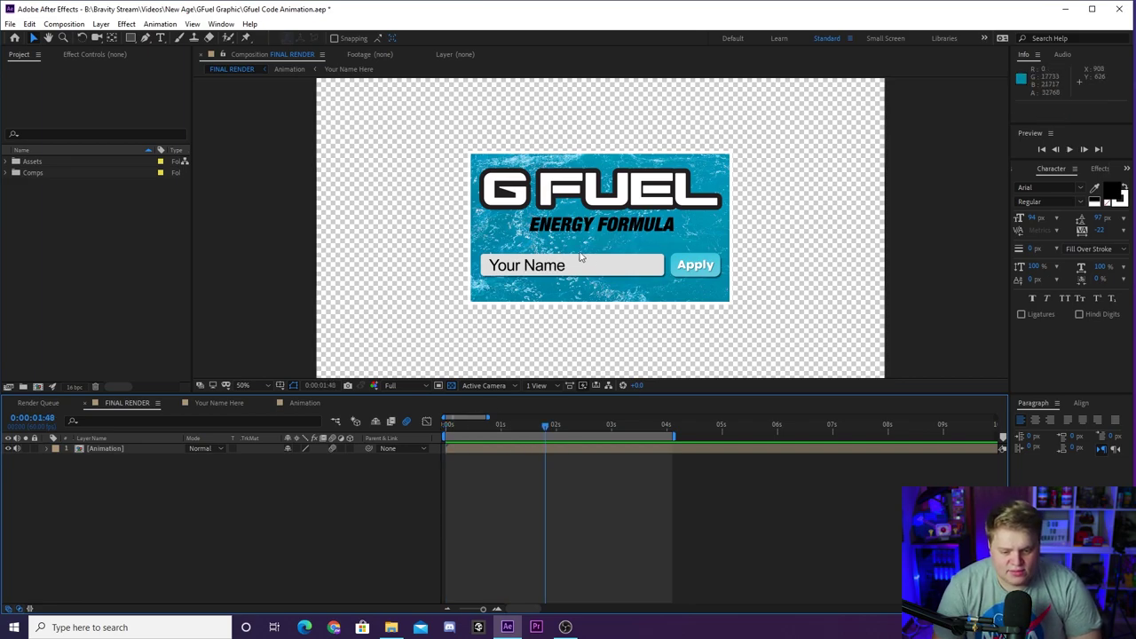
# Replace the Your Name placeholder in the Your Name Here comp with a sample username
pyautogui.click(219, 403)
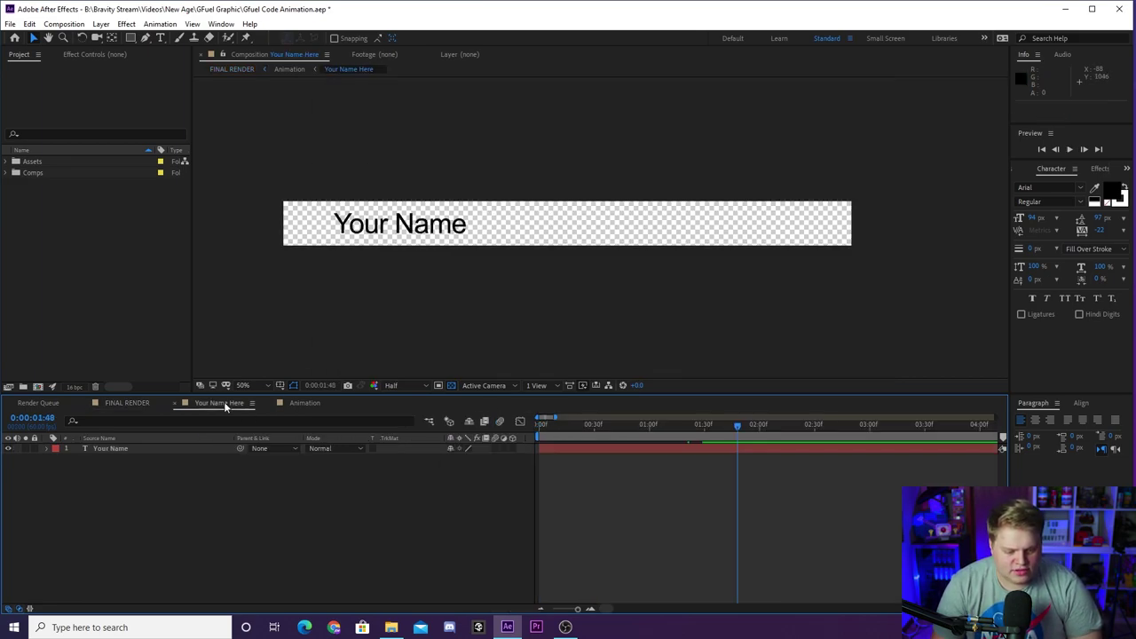
pyautogui.doubleClick(414, 221)
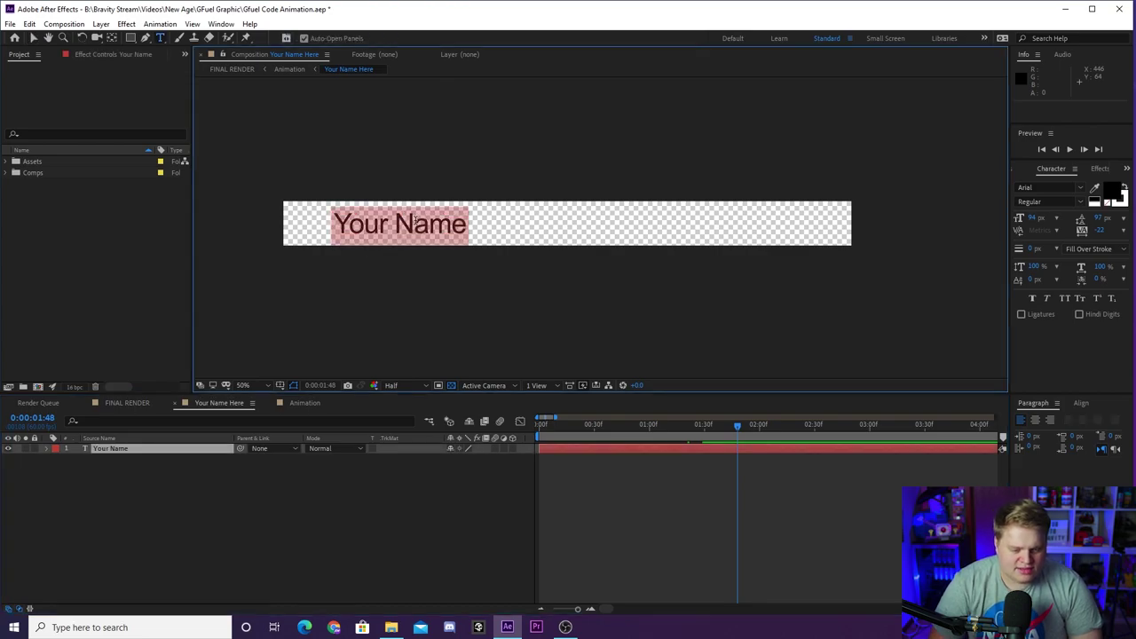
pyautogui.write('B')
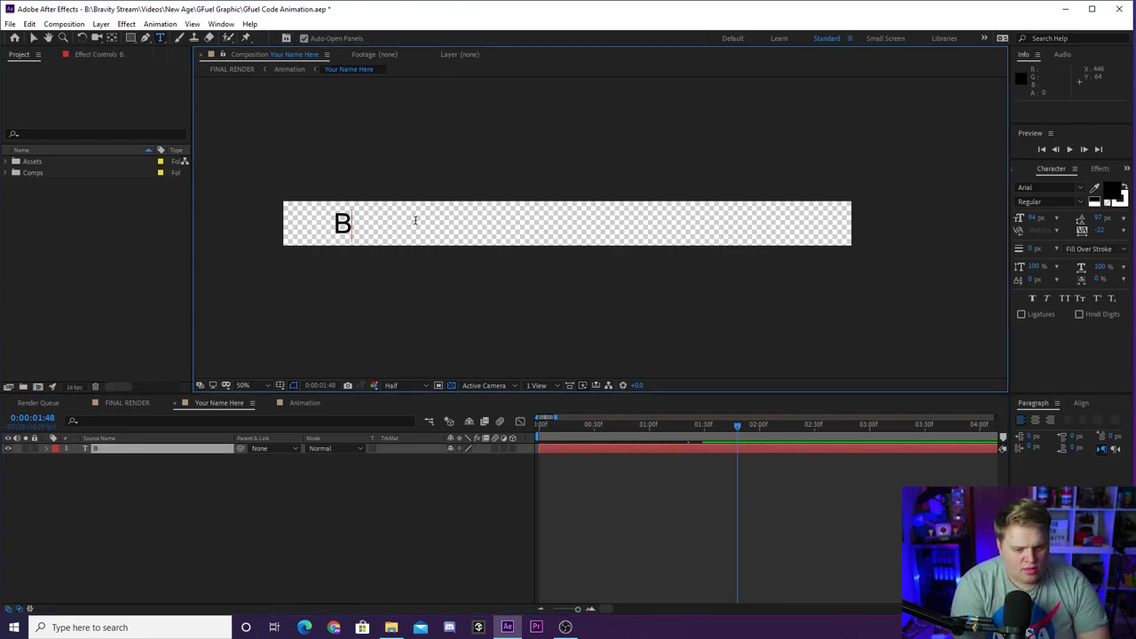
pyautogui.write('OBthe')
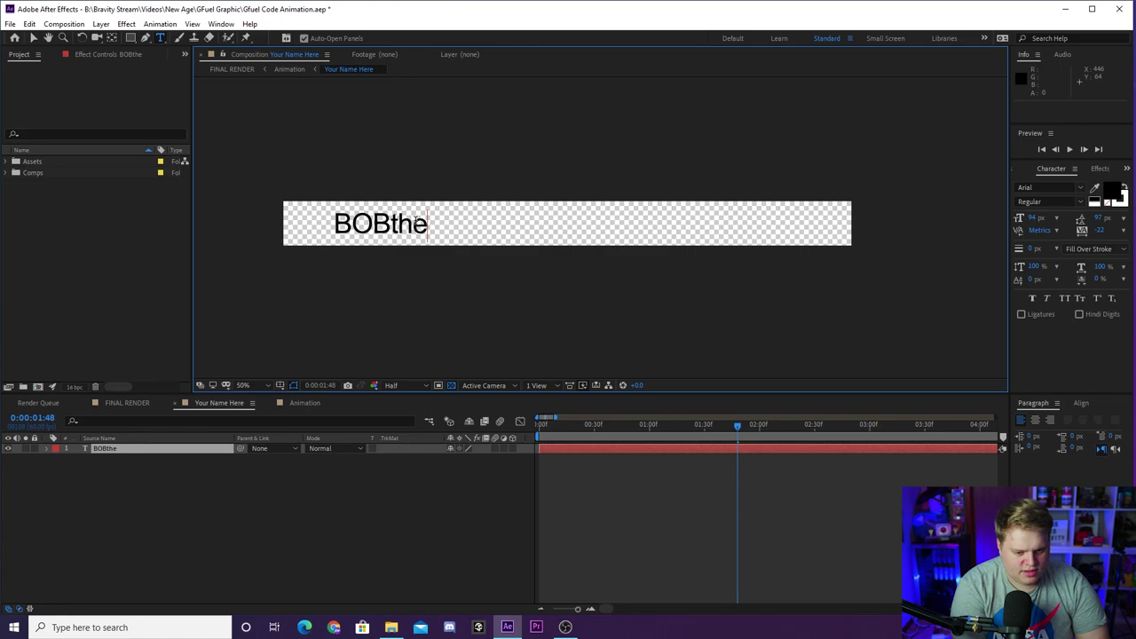
pyautogui.write('GFuelMan')
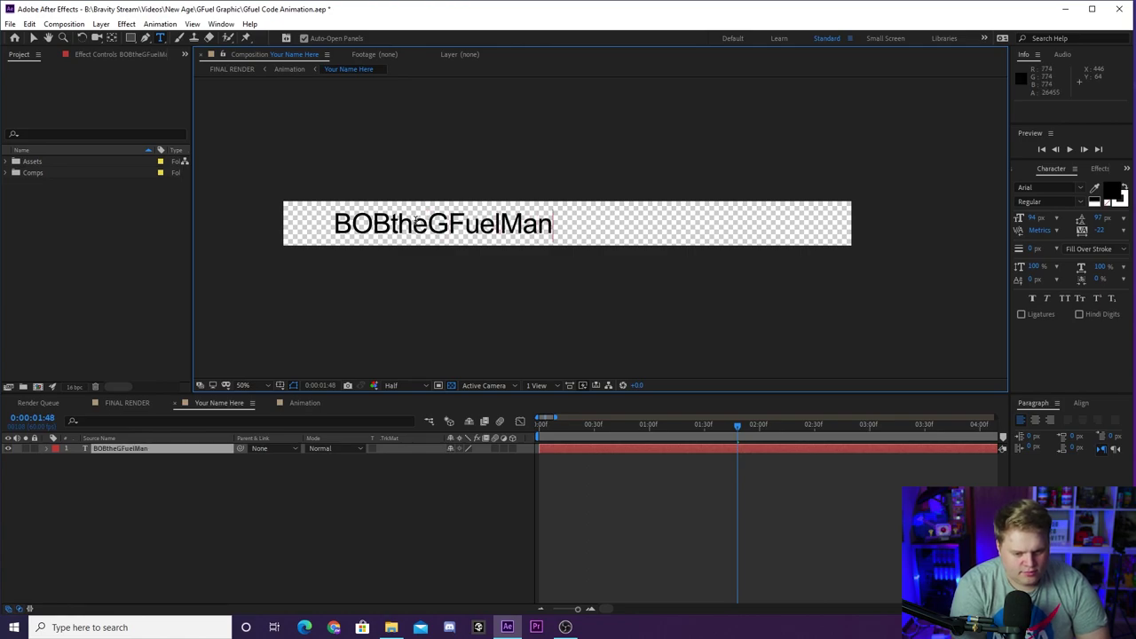
pyautogui.write('21')
pyautogui.click(328, 516)
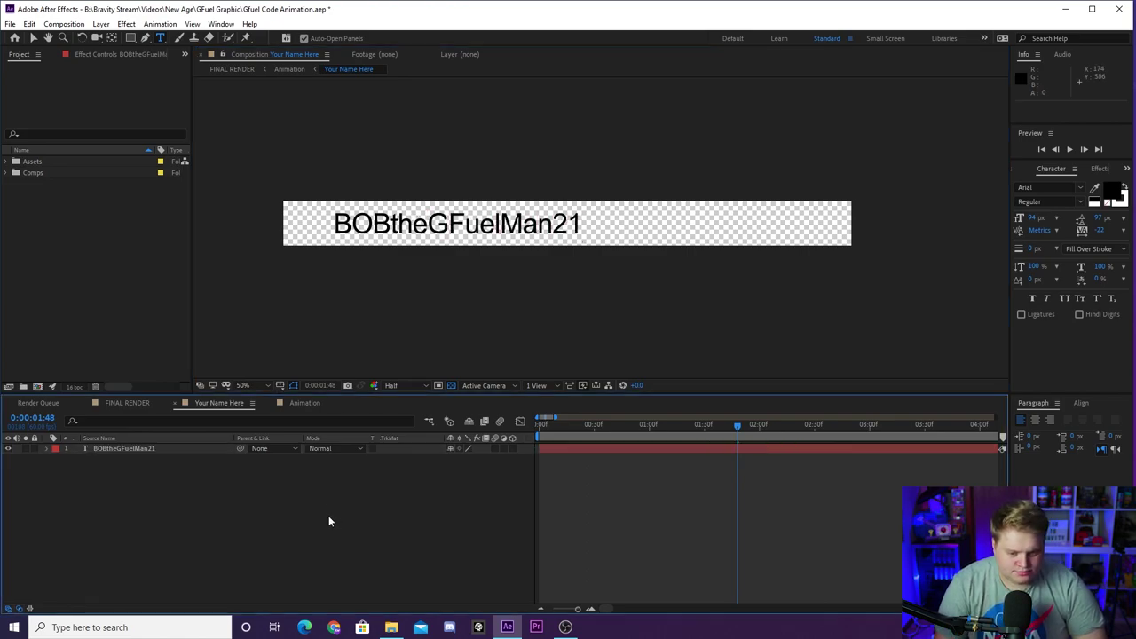
pyautogui.click(133, 402)
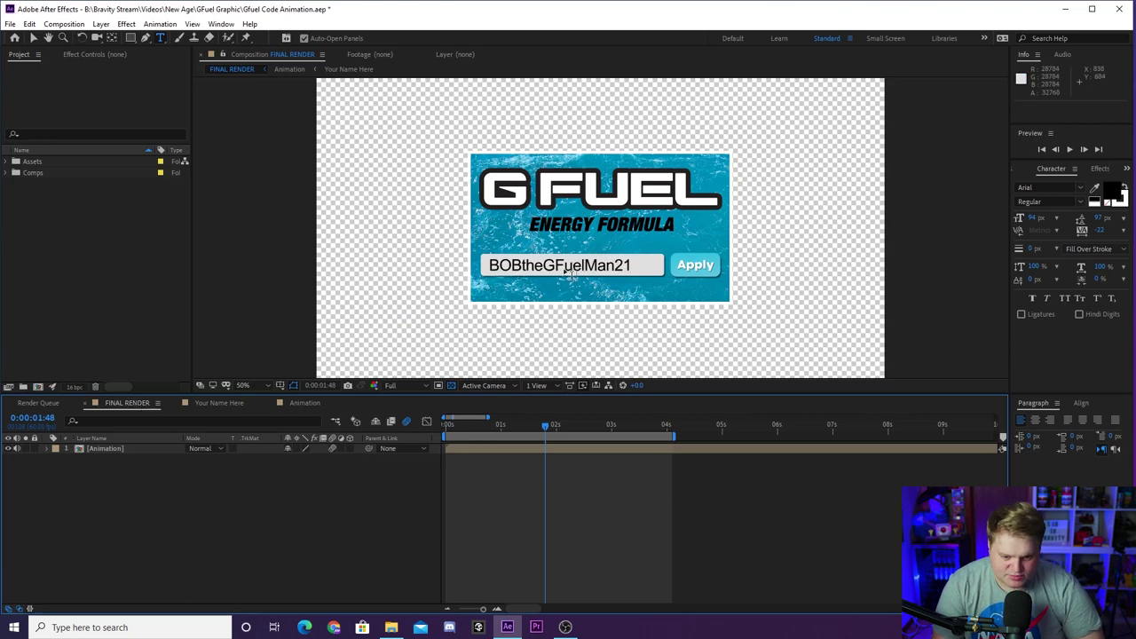
# Preview FINAL RENDER from the start with the new name, then park the playhead at 0:00:01:59
pyautogui.press('Home')
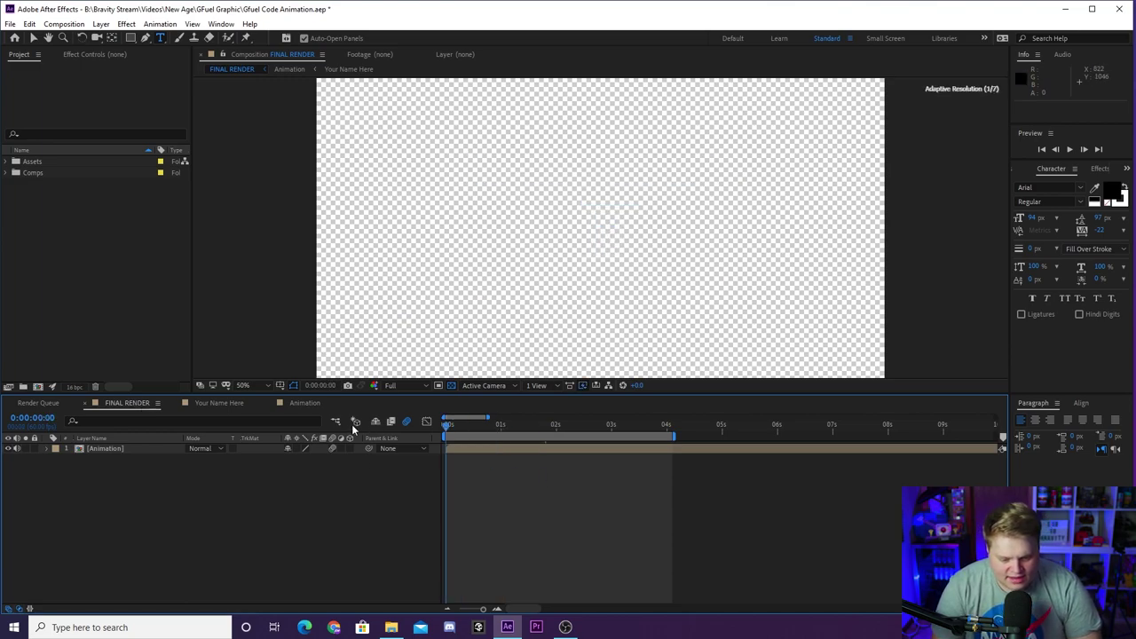
pyautogui.press('space')
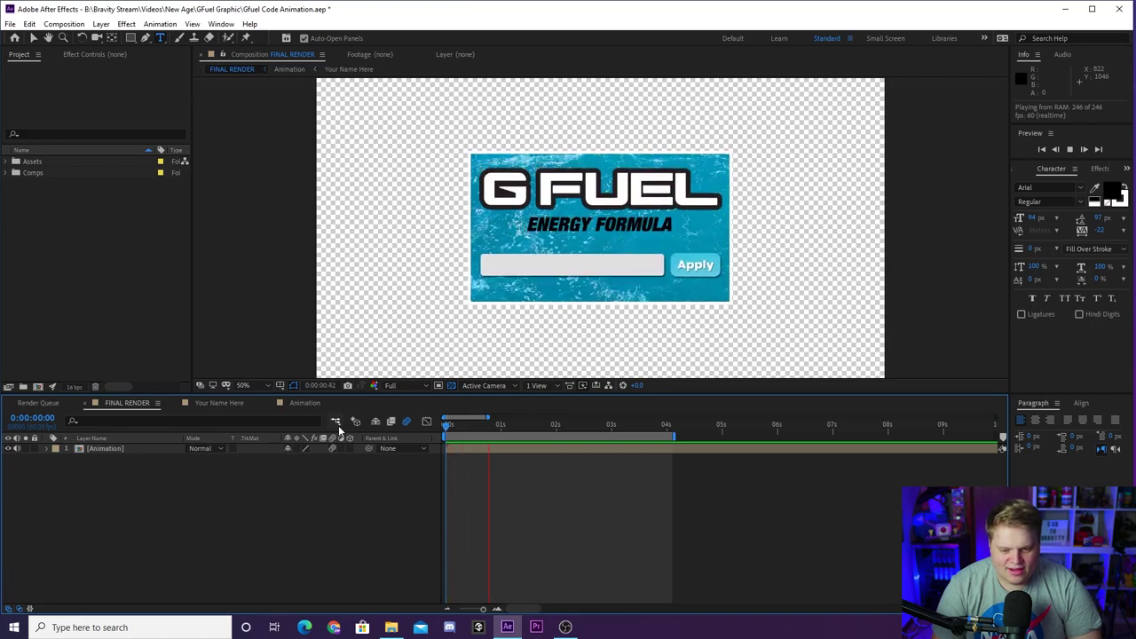
pyautogui.press('space')
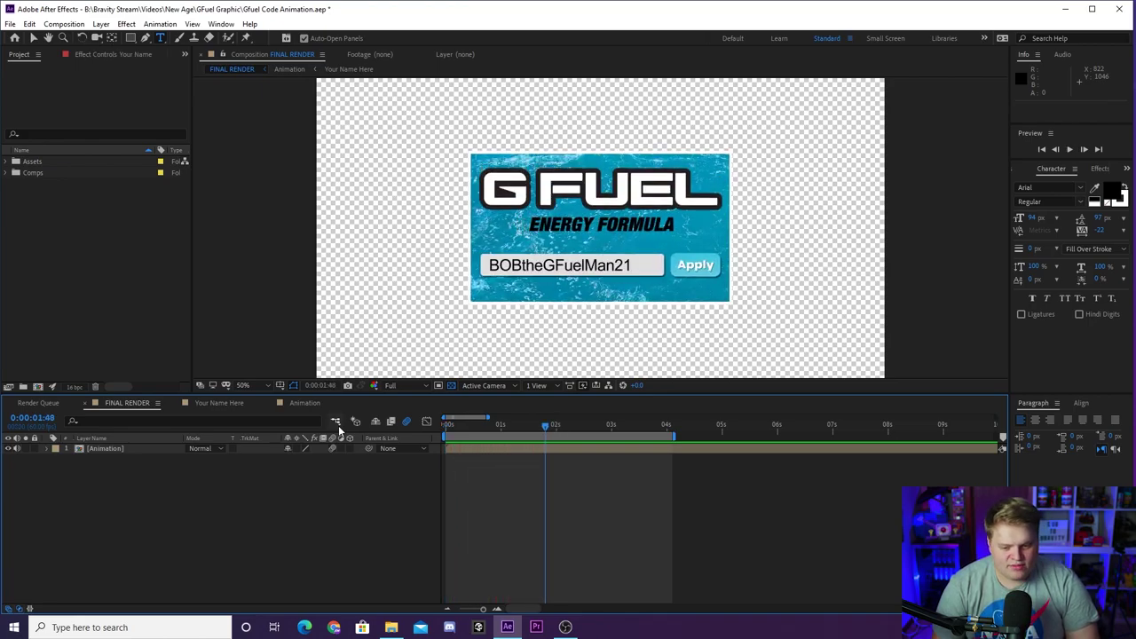
pyautogui.click(458, 425)
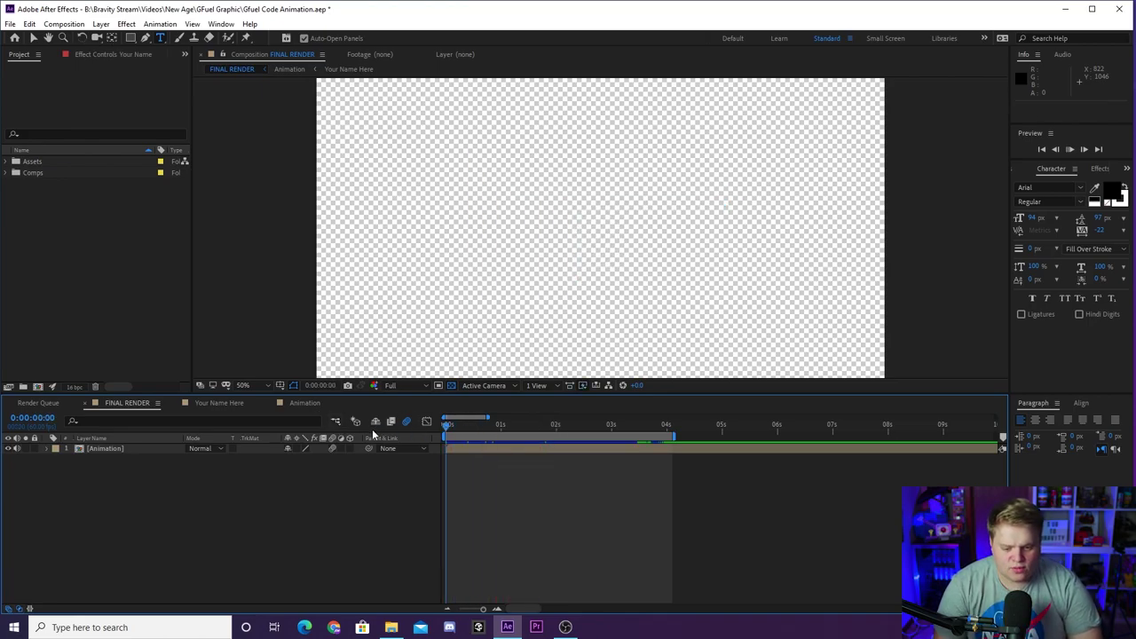
pyautogui.press('space')
pyautogui.moveTo(488, 425); pyautogui.dragTo(557, 435)
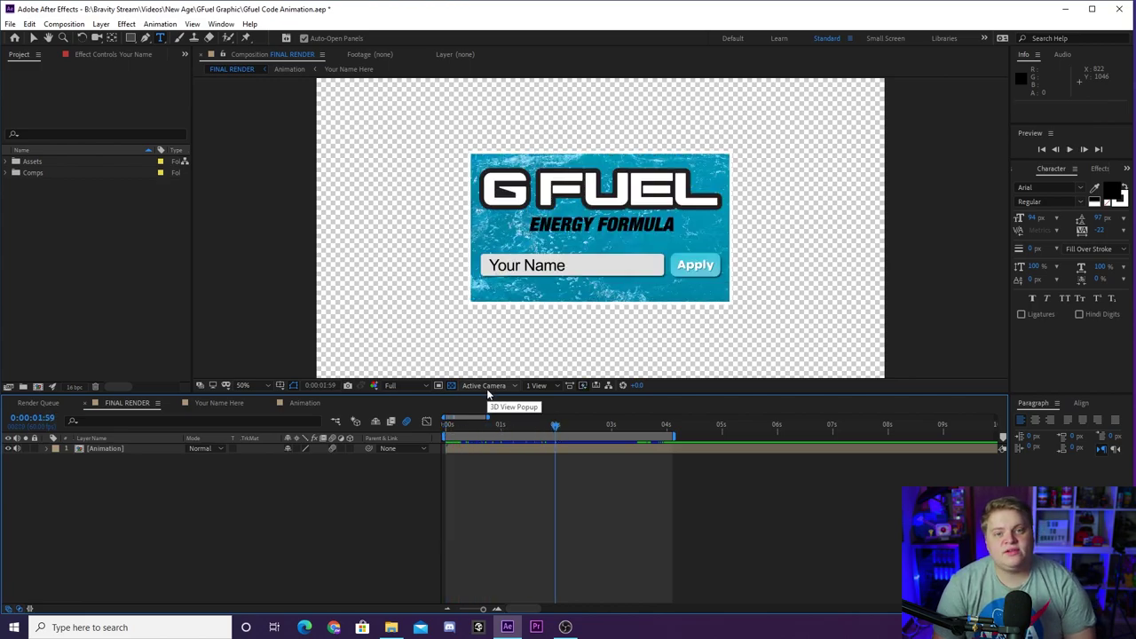
# In the Animation comp, select the Background layer and reveal its Hue/Saturation settings
pyautogui.click(248, 515)
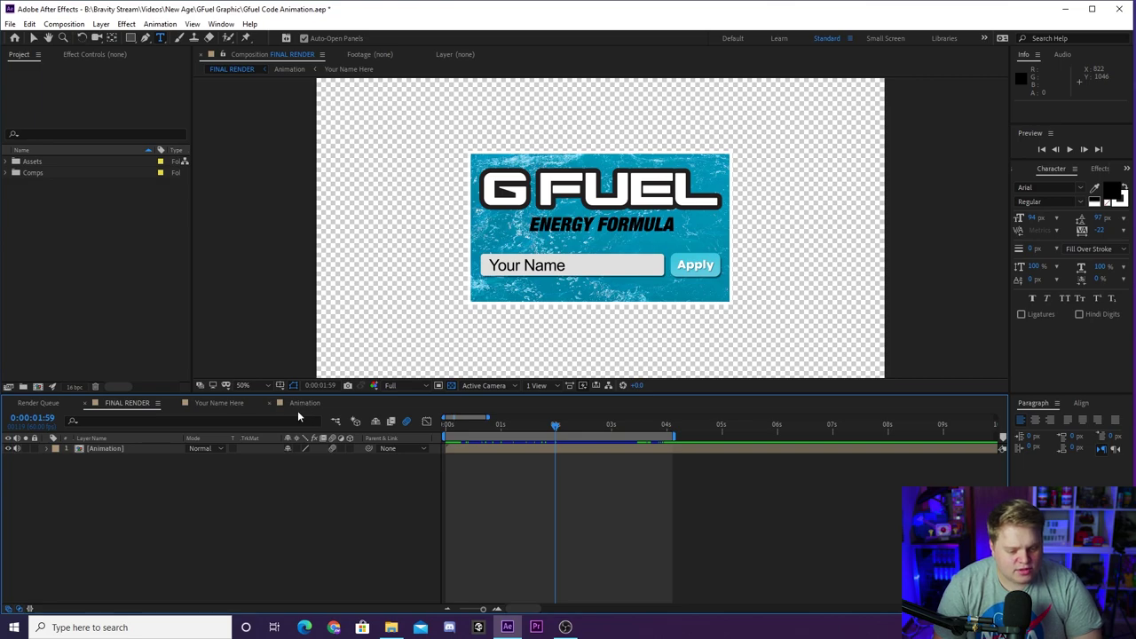
pyautogui.click(304, 406)
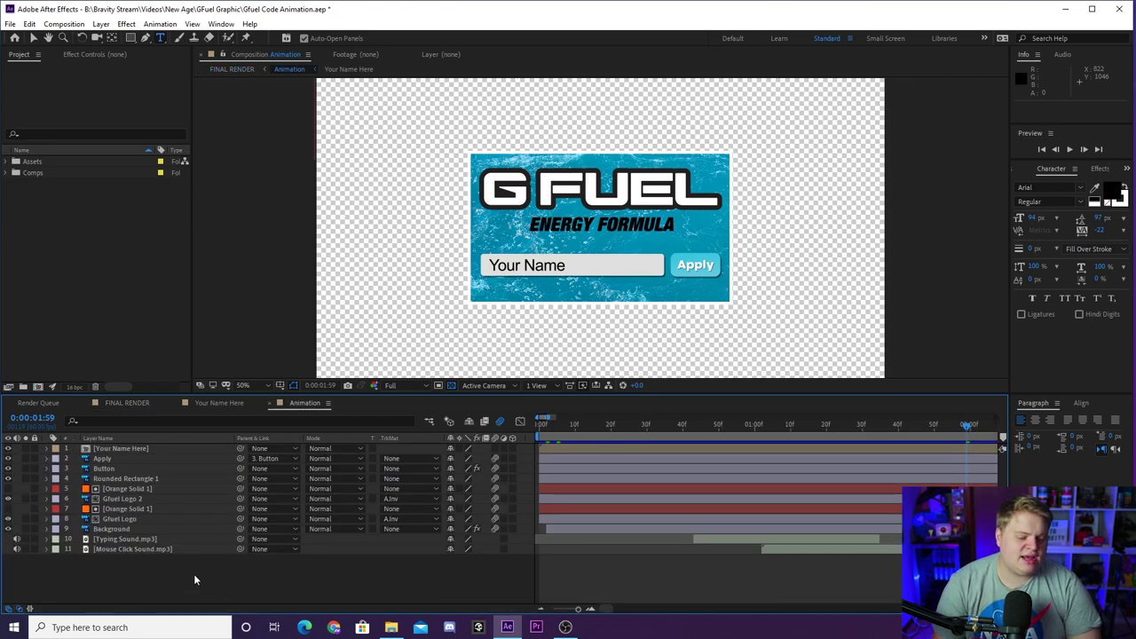
pyautogui.click(113, 529)
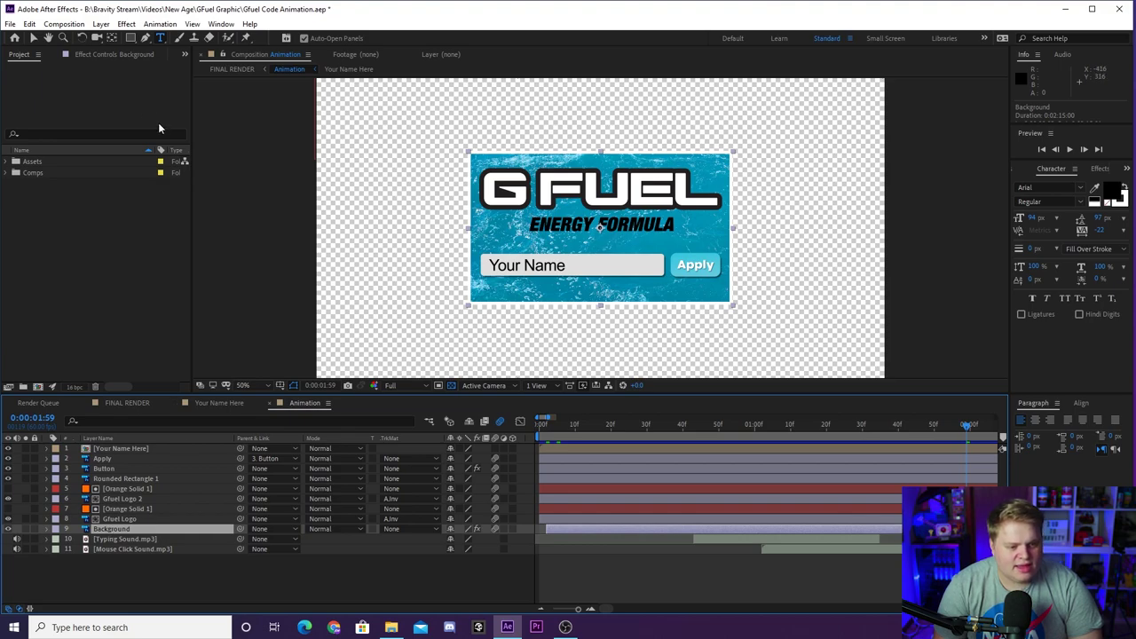
pyautogui.click(88, 55)
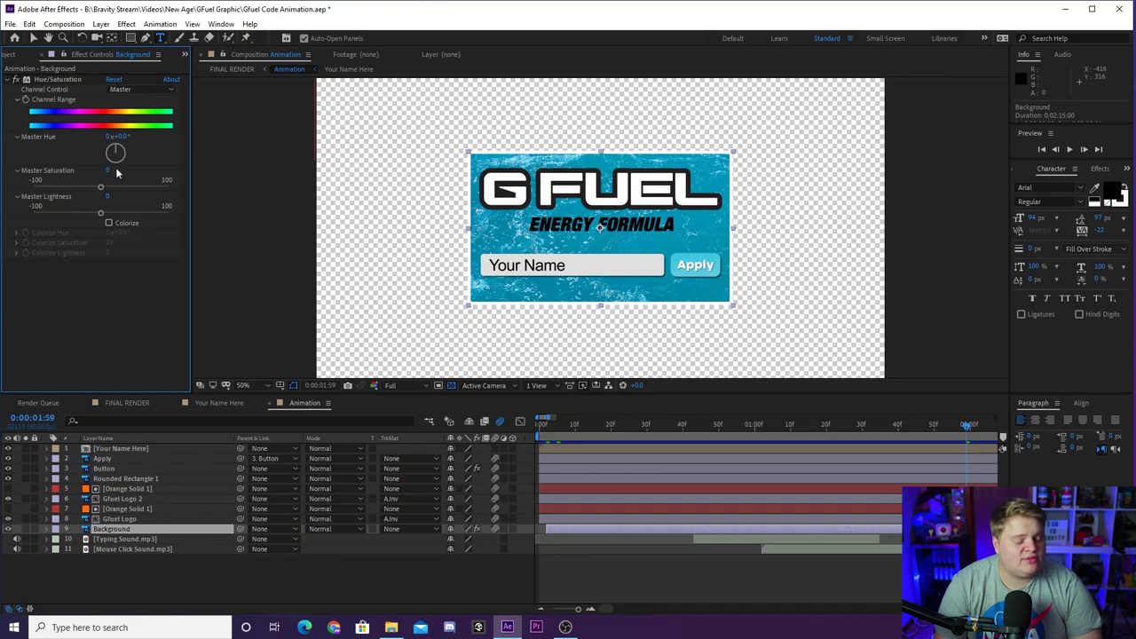
# Try Master Hue shifts toward purple and green, undo back to 0°, and collapse the effect
pyautogui.moveTo(116, 152); pyautogui.dragTo(140, 166)
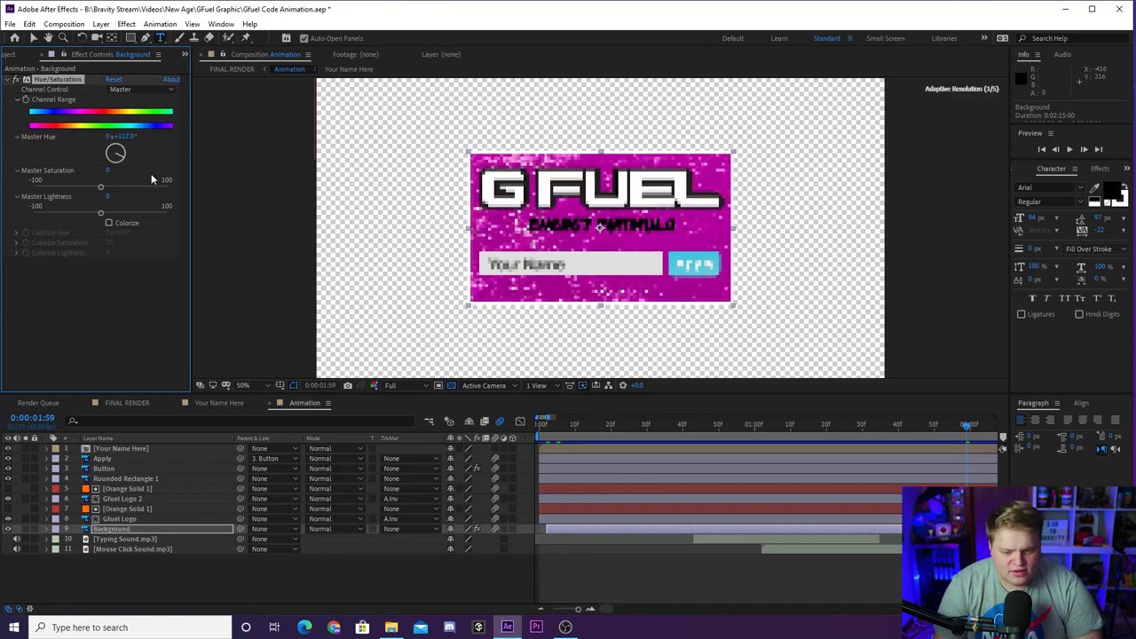
pyautogui.hotkey('ctrl', 'z')
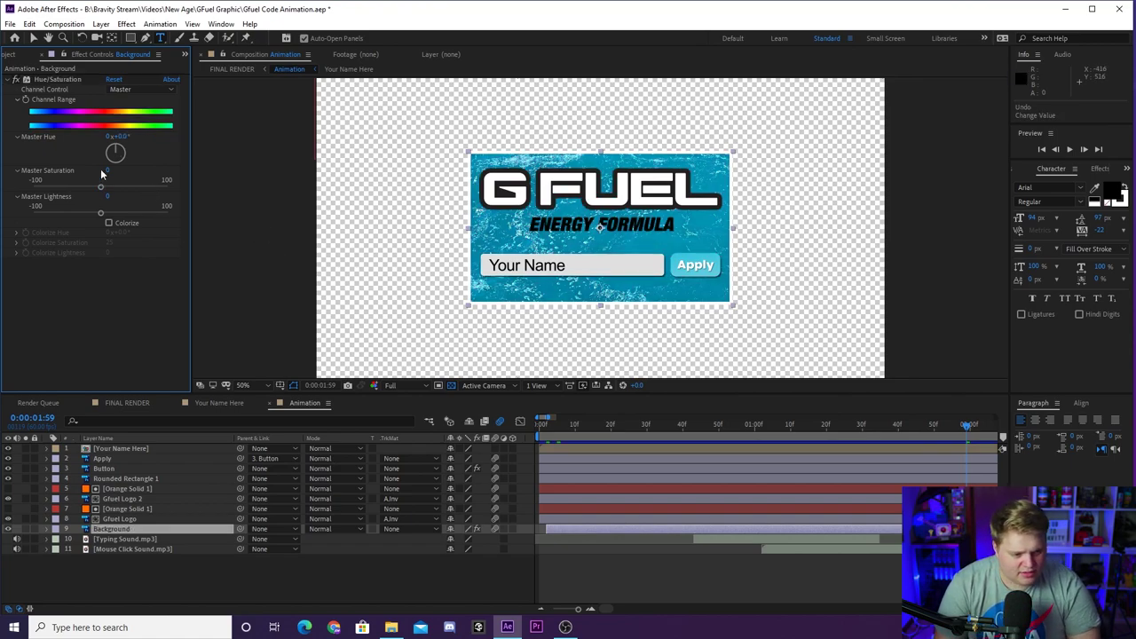
pyautogui.moveTo(115, 153); pyautogui.dragTo(118, 175)
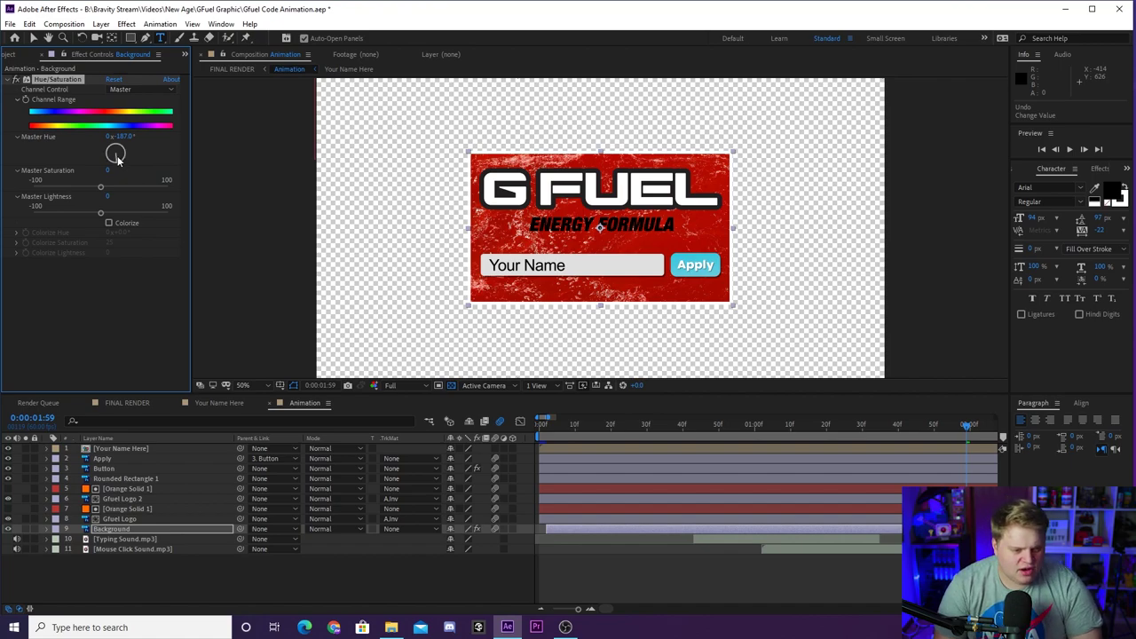
pyautogui.moveTo(118, 158); pyautogui.dragTo(103, 157)
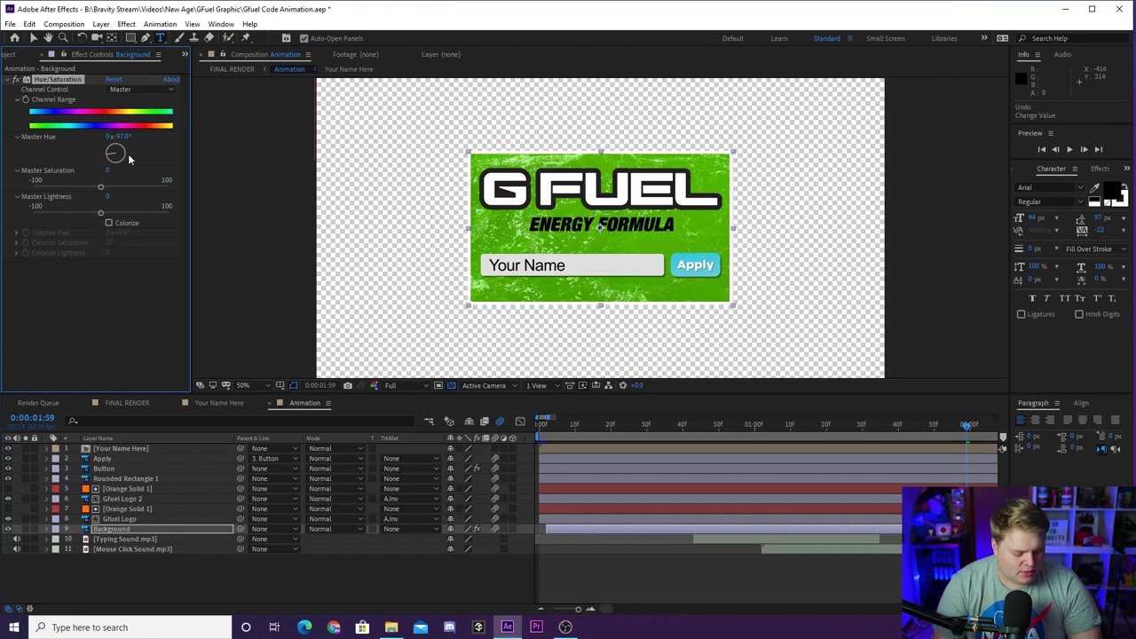
pyautogui.hotkey('ctrl', 'z')
pyautogui.hotkey('ctrl', 'z')
pyautogui.hotkey('ctrl', 'z')
pyautogui.hotkey('ctrl', 'z')
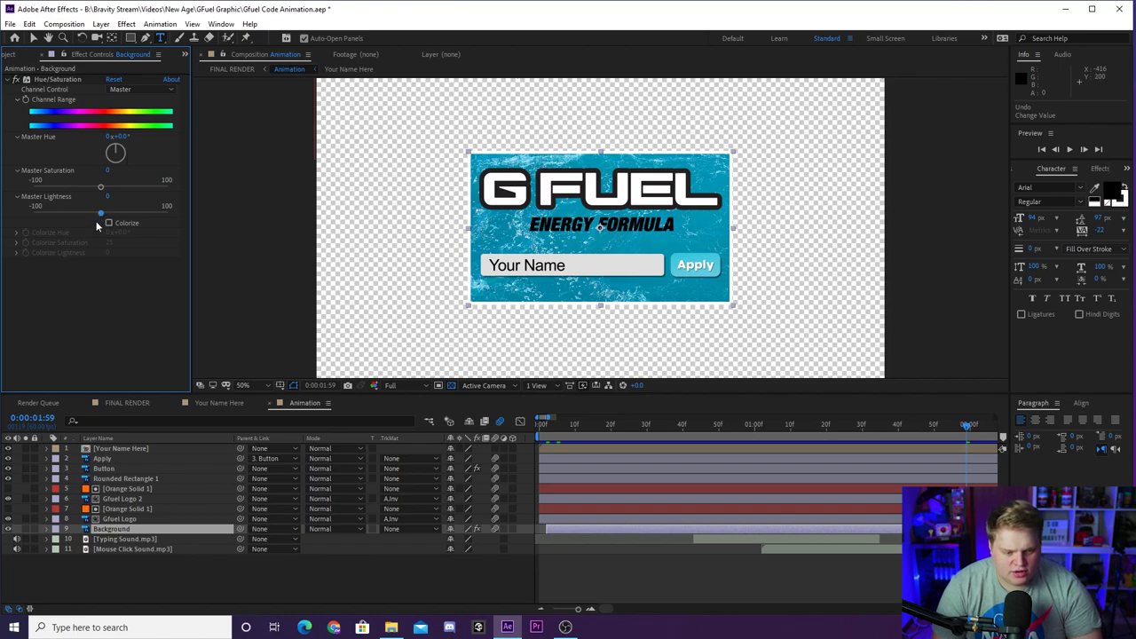
pyautogui.click(25, 80)
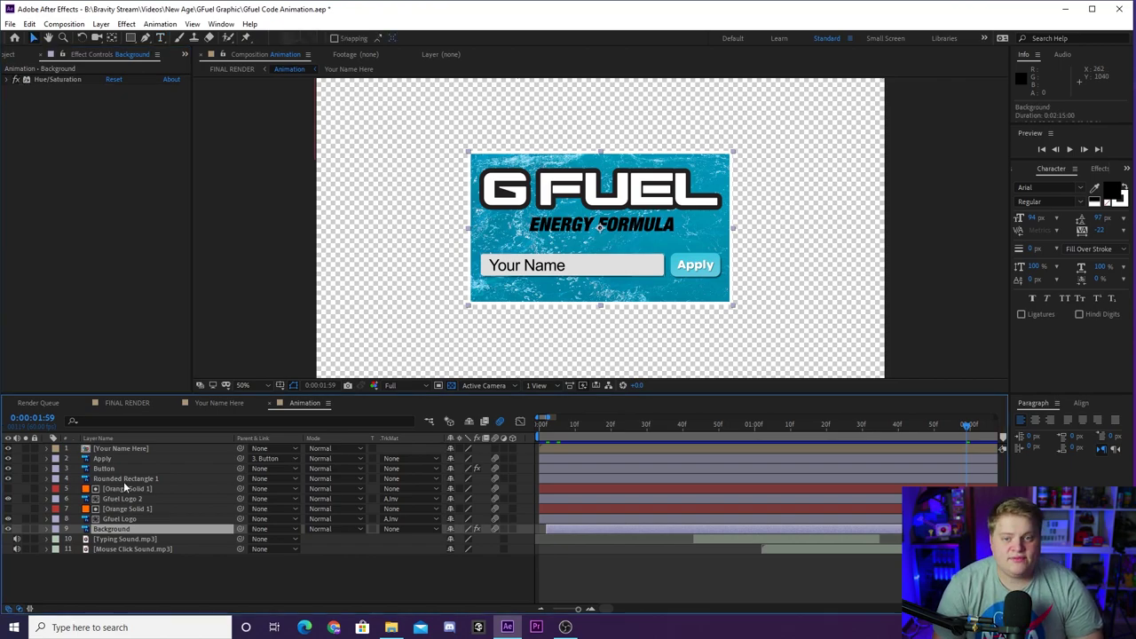
pyautogui.click(125, 469)
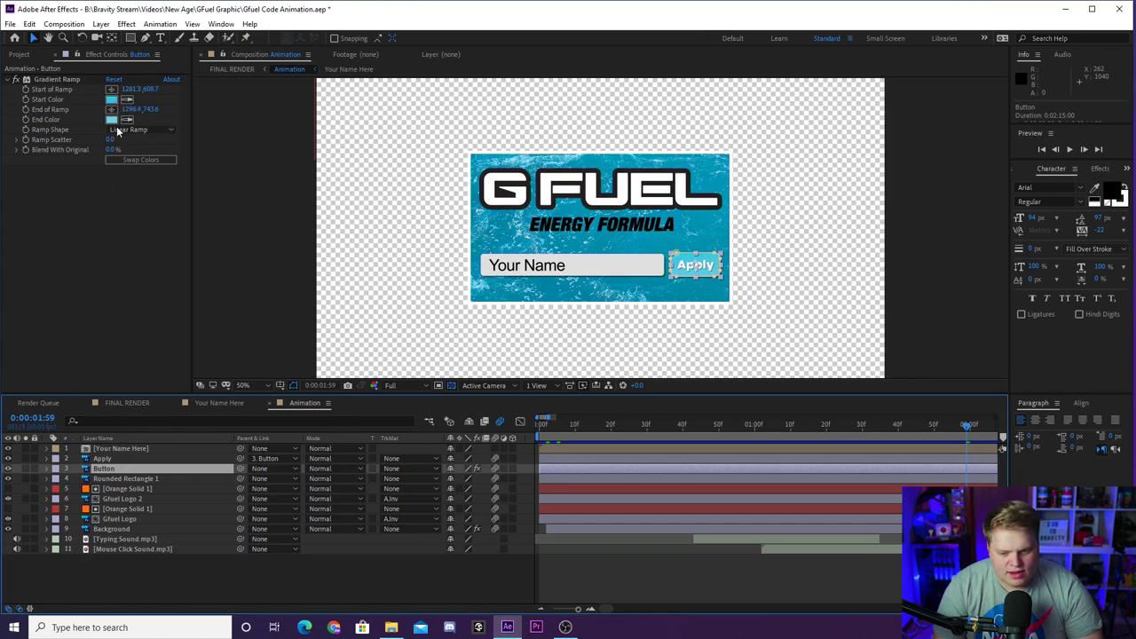
pyautogui.click(111, 98)
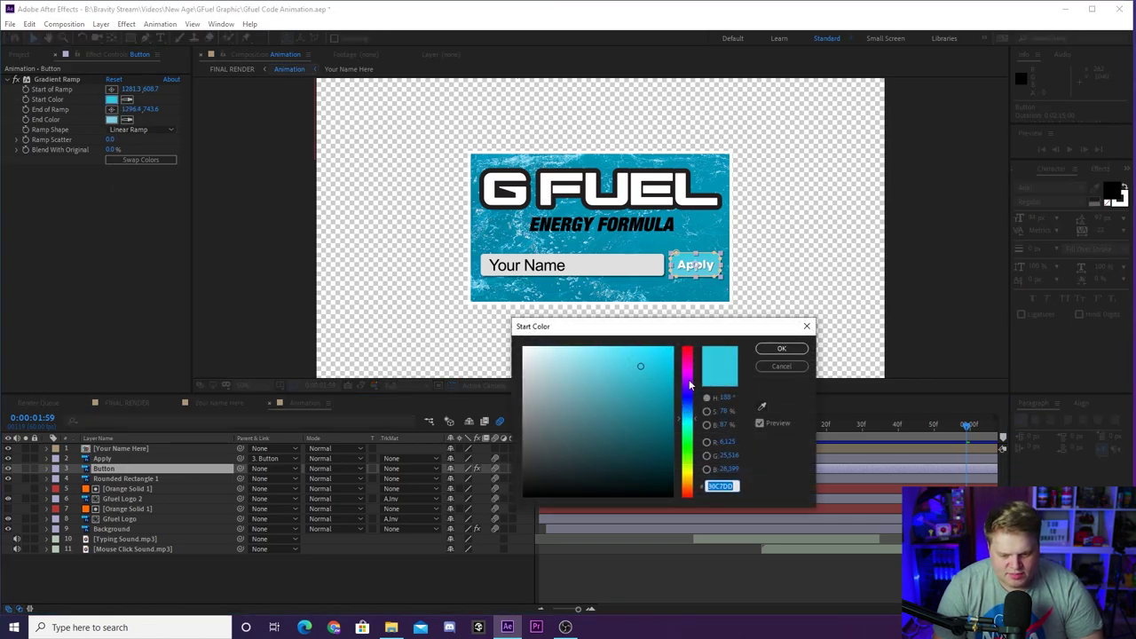
pyautogui.moveTo(690, 383); pyautogui.dragTo(689, 349)
pyautogui.click(782, 348)
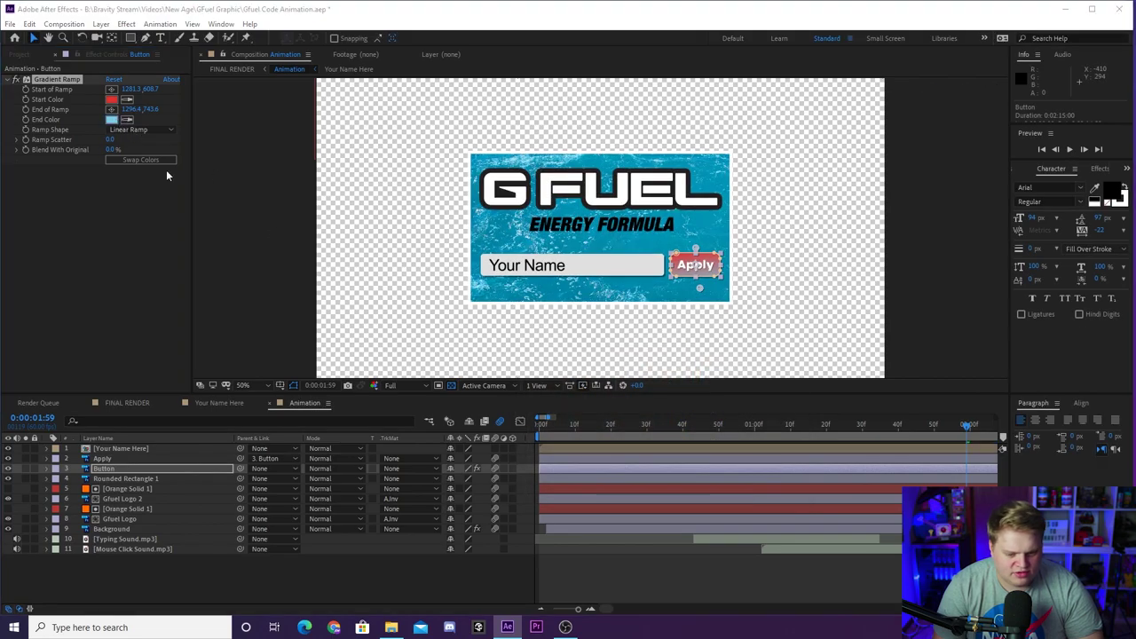
pyautogui.click(111, 119)
pyautogui.moveTo(688, 484); pyautogui.dragTo(695, 497)
pyautogui.moveTo(605, 410); pyautogui.dragTo(605, 401)
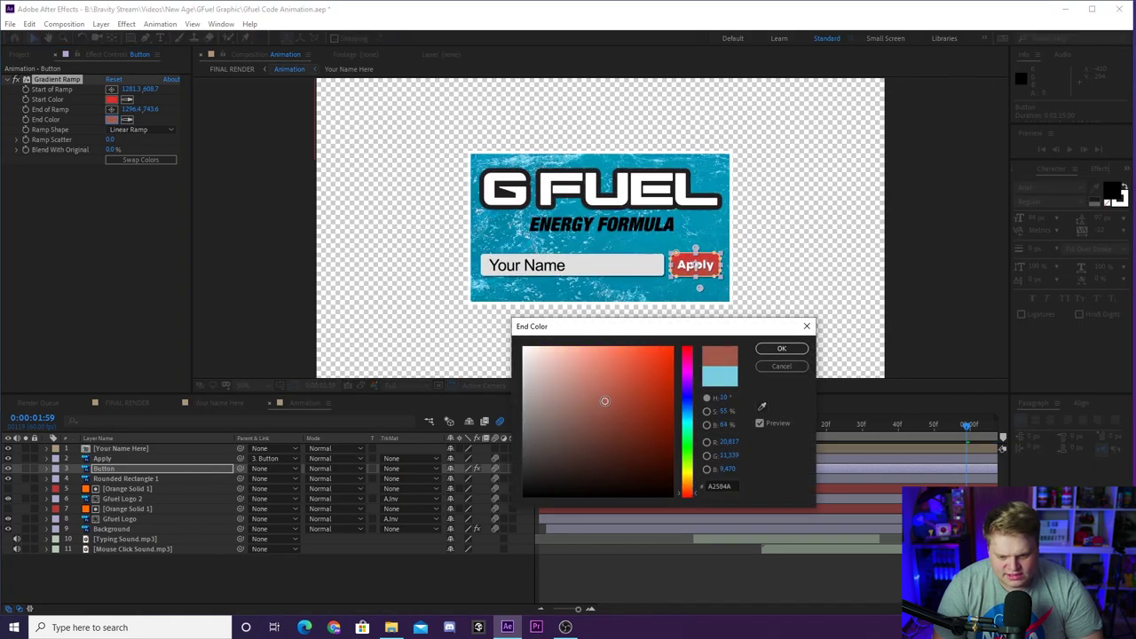
pyautogui.click(781, 349)
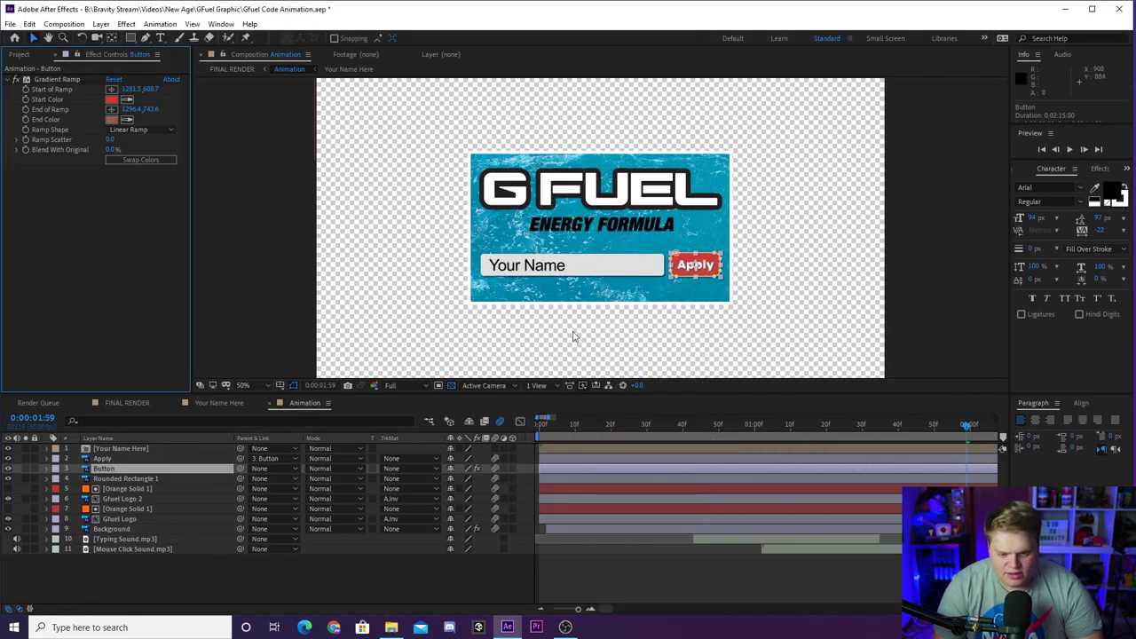
pyautogui.click(279, 337)
pyautogui.hotkey('ctrl', 'z')
pyautogui.hotkey('ctrl', 'z')
pyautogui.hotkey('ctrl', 'z')
pyautogui.hotkey('ctrl', 'z')
pyautogui.hotkey('ctrl', 'z')
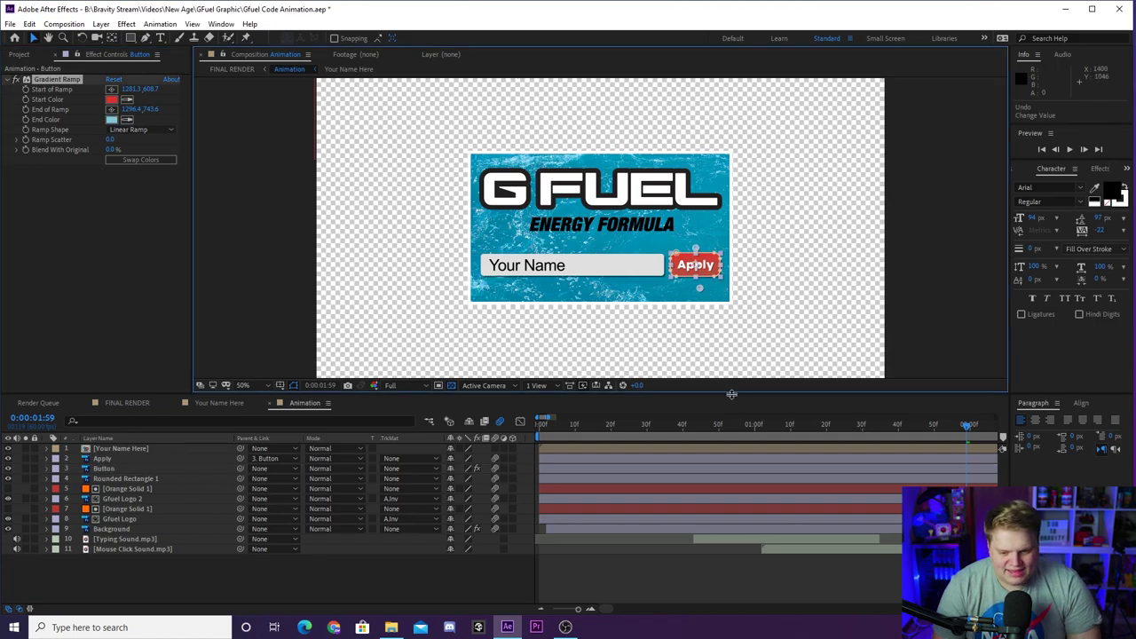
pyautogui.click(360, 583)
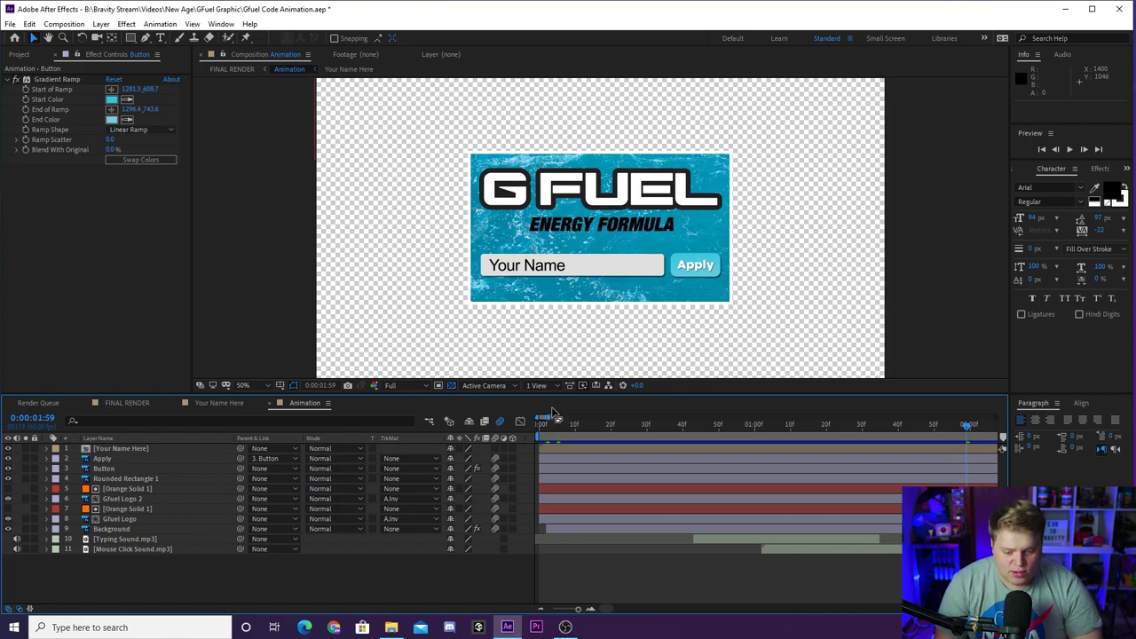
# Scrub the FINAL RENDER timeline through the graphic's animate-in and animate-out
pyautogui.click(128, 403)
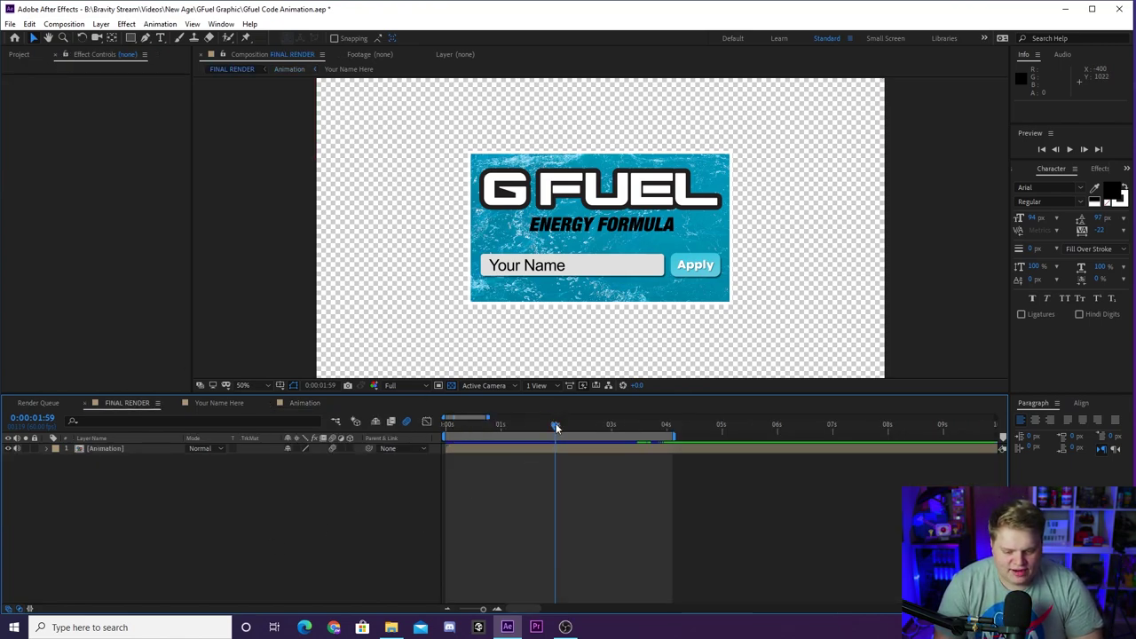
pyautogui.moveTo(556, 428); pyautogui.dragTo(369, 444)
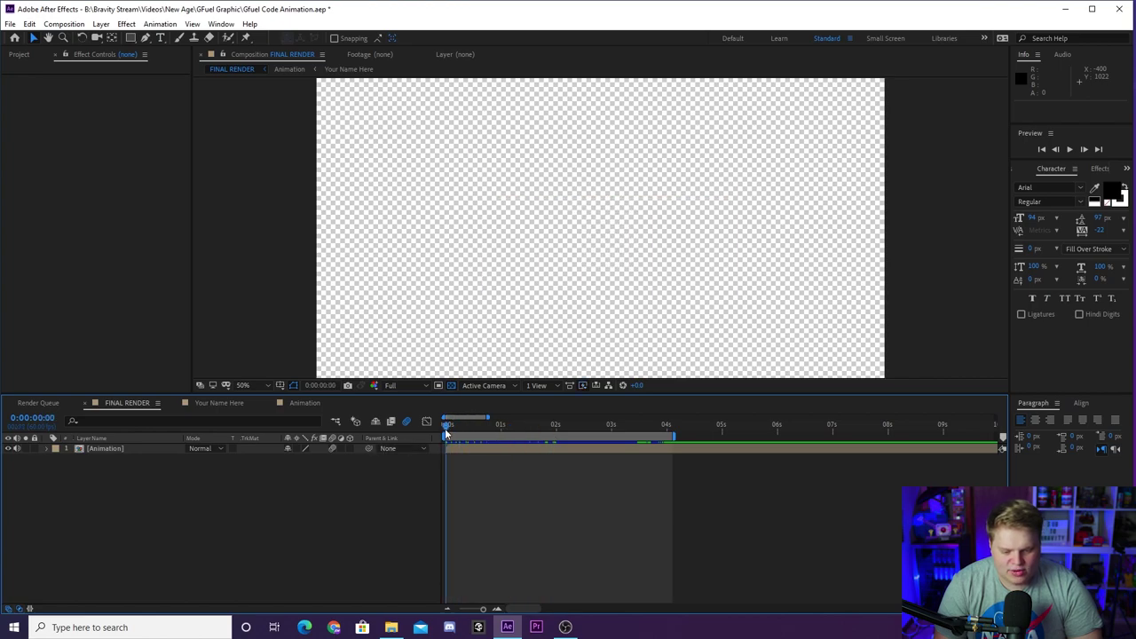
pyautogui.moveTo(444, 428); pyautogui.dragTo(540, 427)
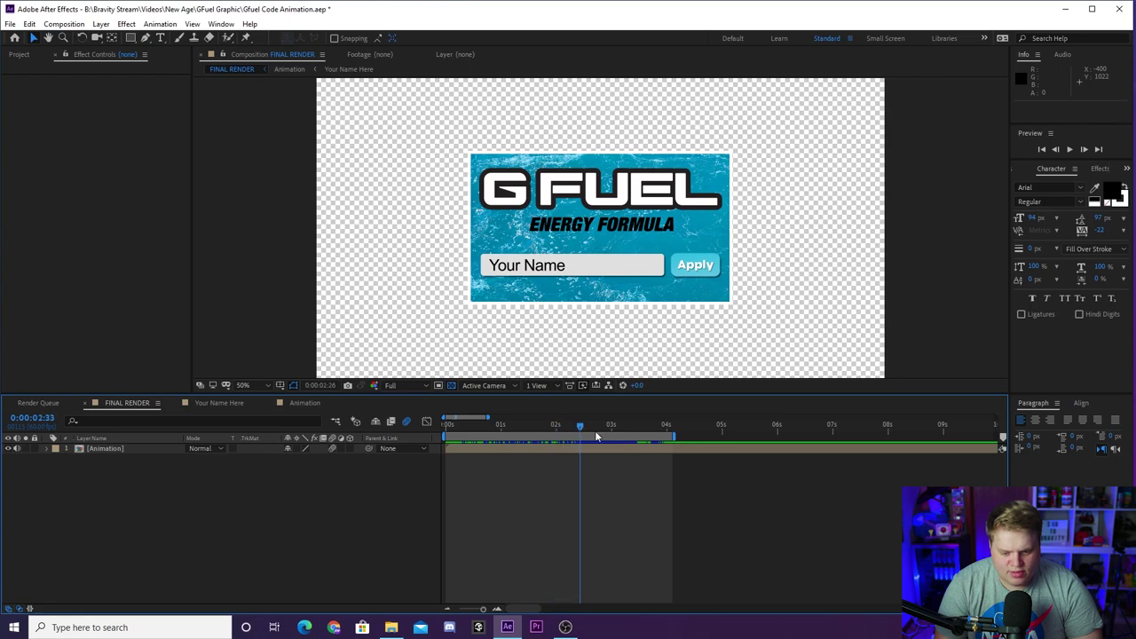
pyautogui.moveTo(621, 432); pyautogui.dragTo(526, 447)
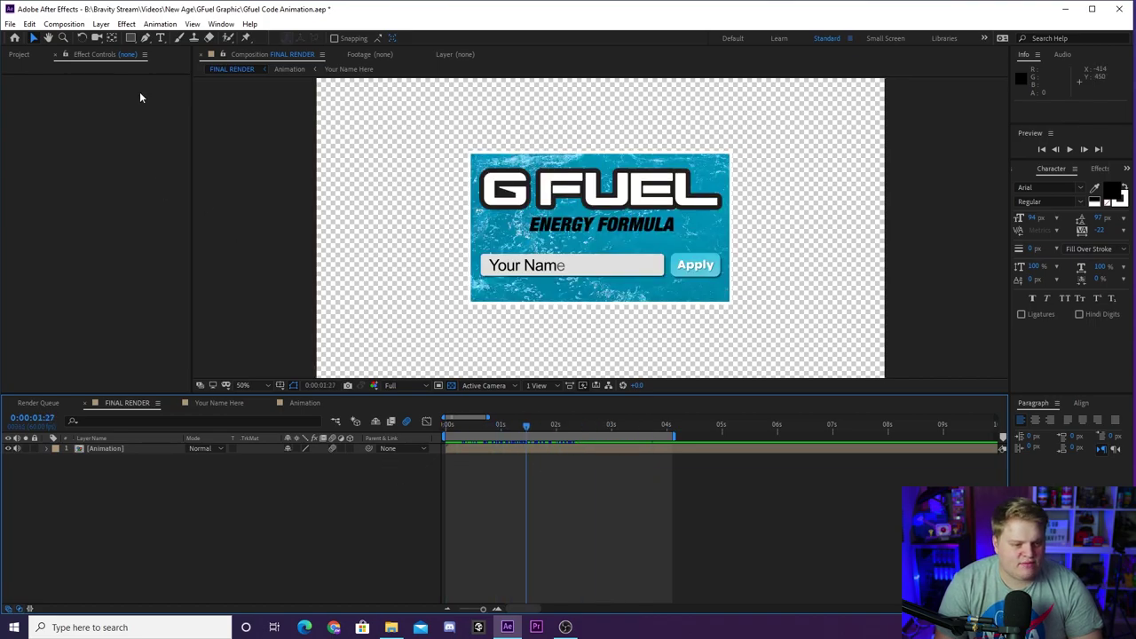
# Add FINAL RENDER to the Render Queue from the Composition menu
pyautogui.click(64, 23)
pyautogui.click(130, 122)
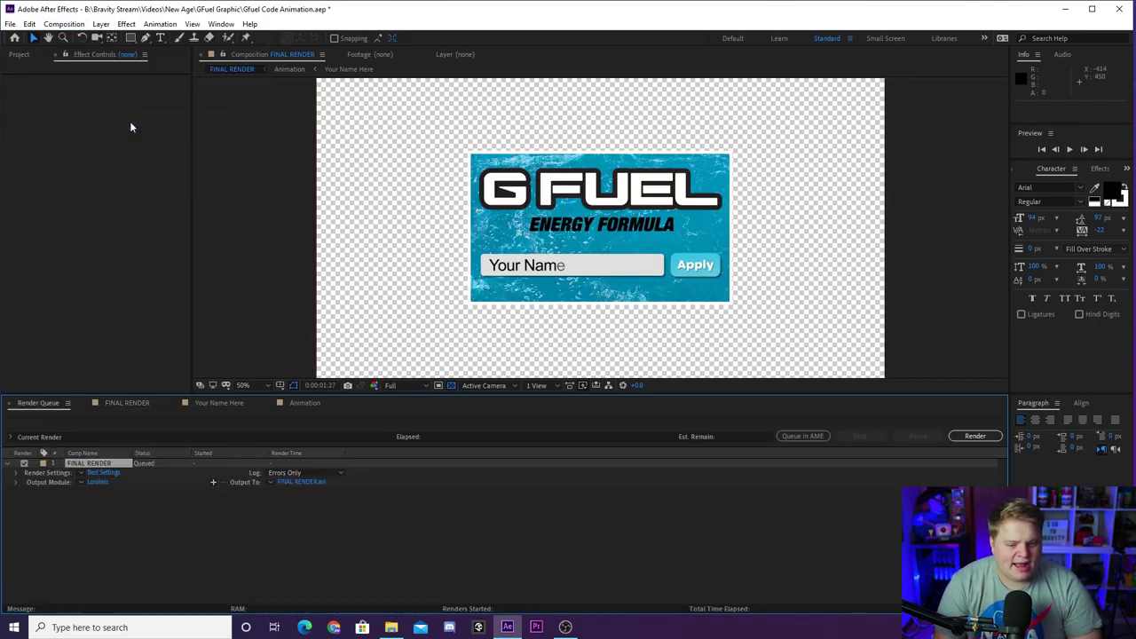
pyautogui.click(95, 504)
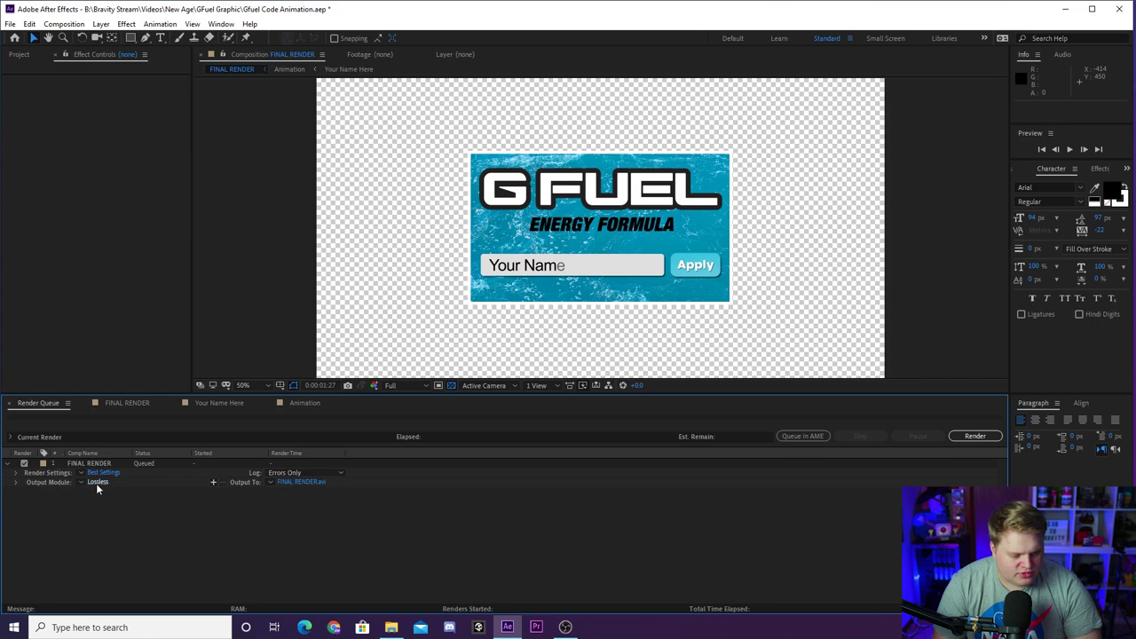
# Set the output module to QuickTime format with RGB + Alpha channels
pyautogui.click(92, 482)
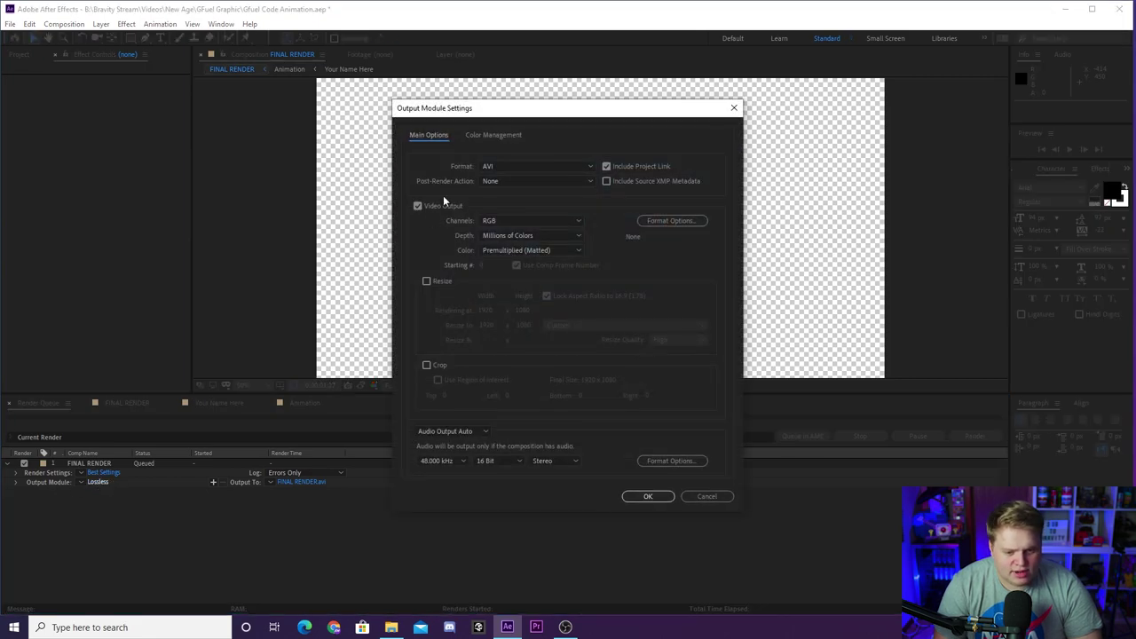
pyautogui.click(497, 167)
pyautogui.click(523, 286)
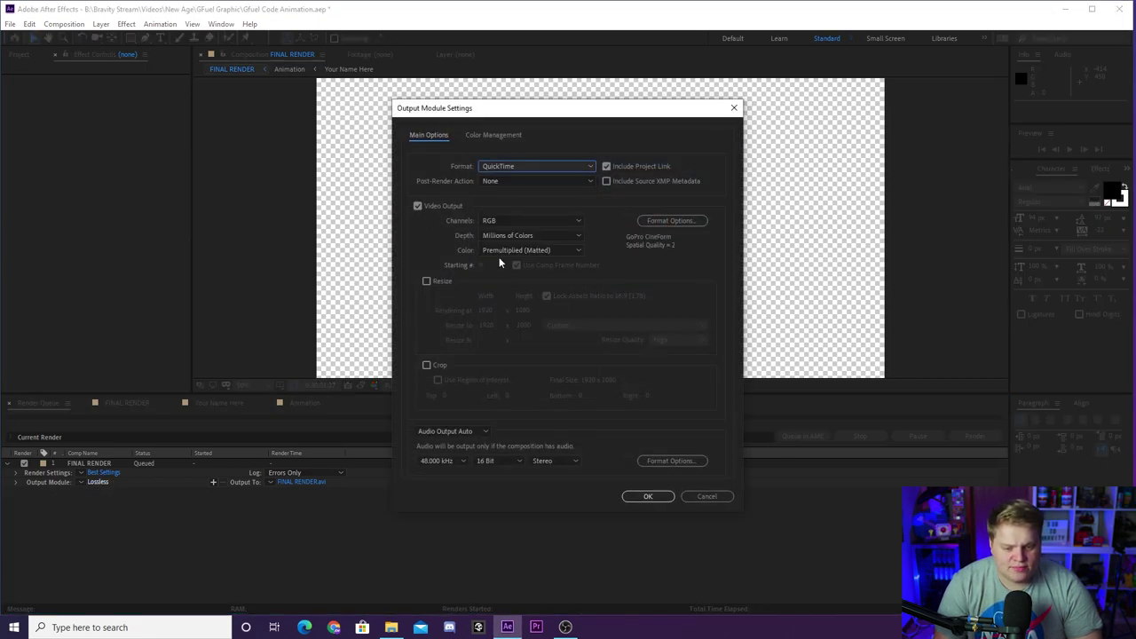
pyautogui.click(512, 220)
pyautogui.click(524, 259)
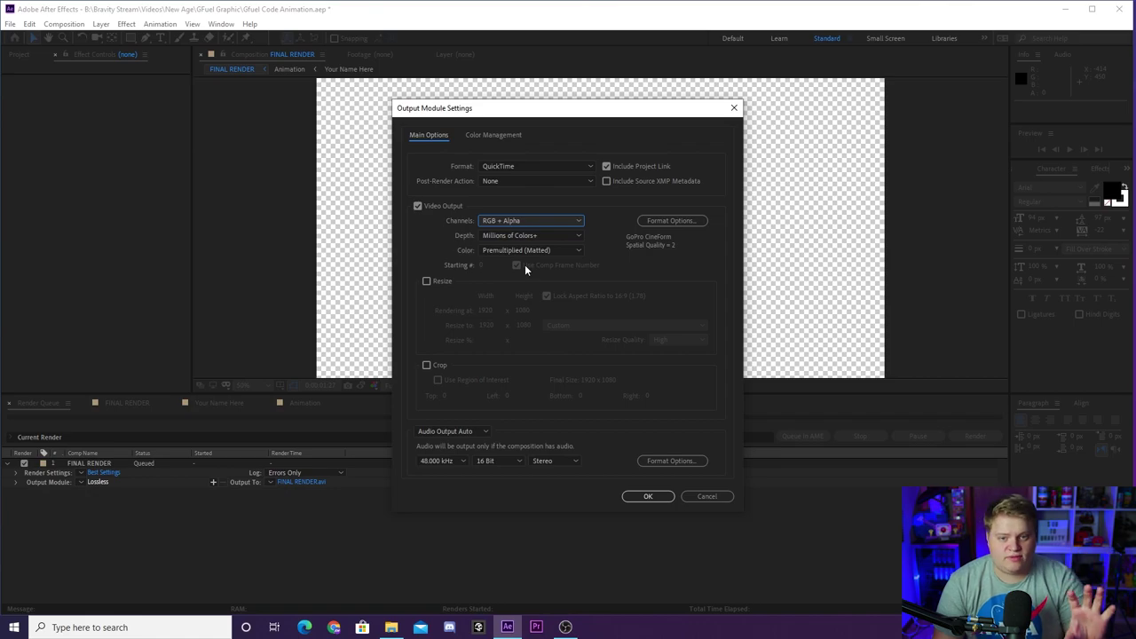
pyautogui.click(653, 497)
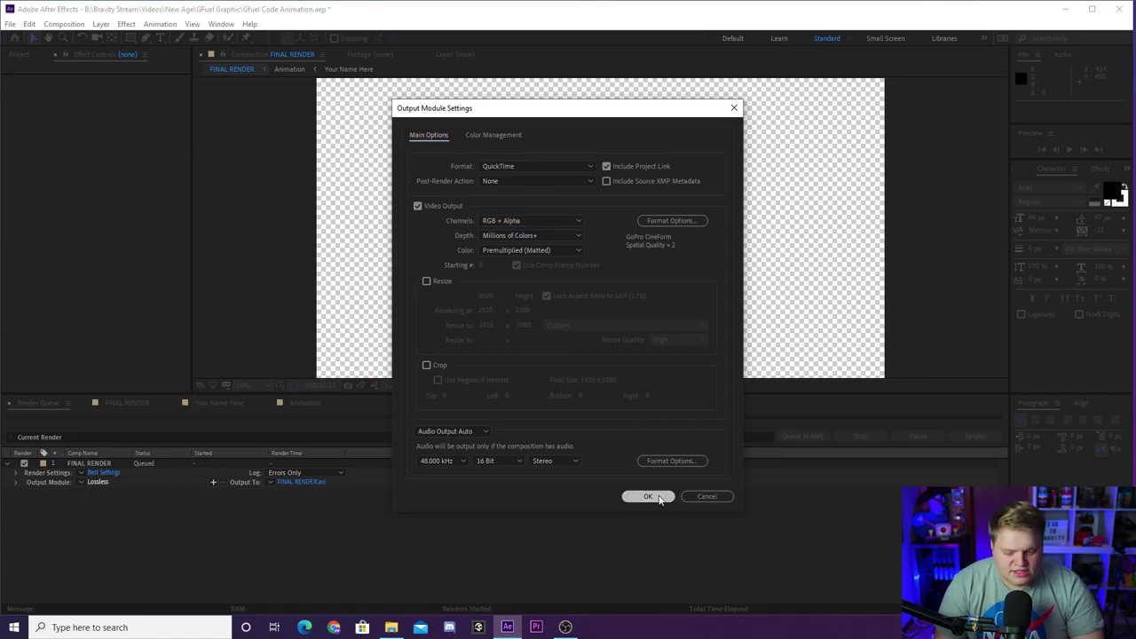